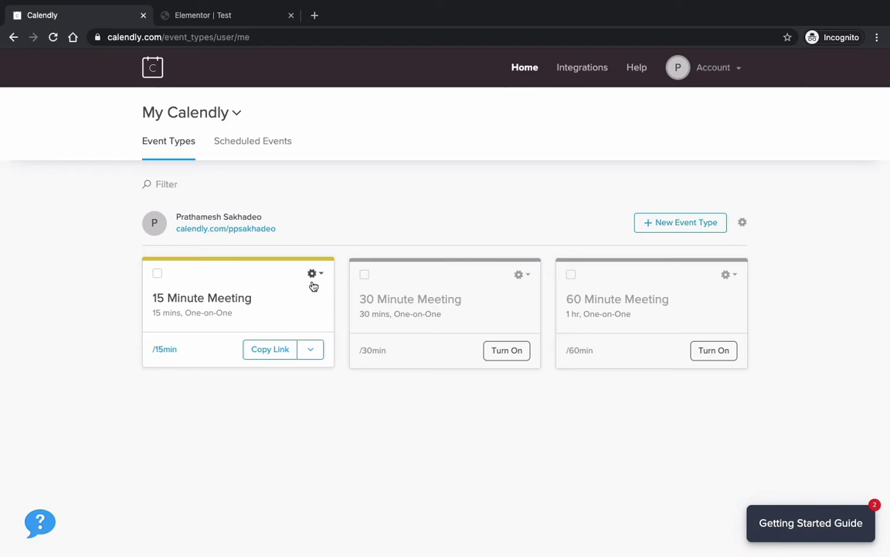
Start adding the 15 Minute Meeting event to a website using the Popup Text embed option
click(315, 274)
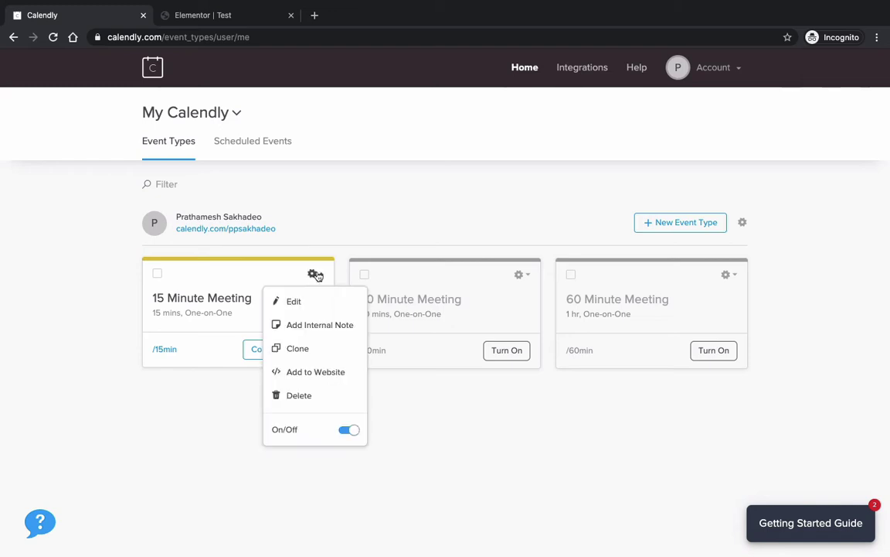
click(325, 376)
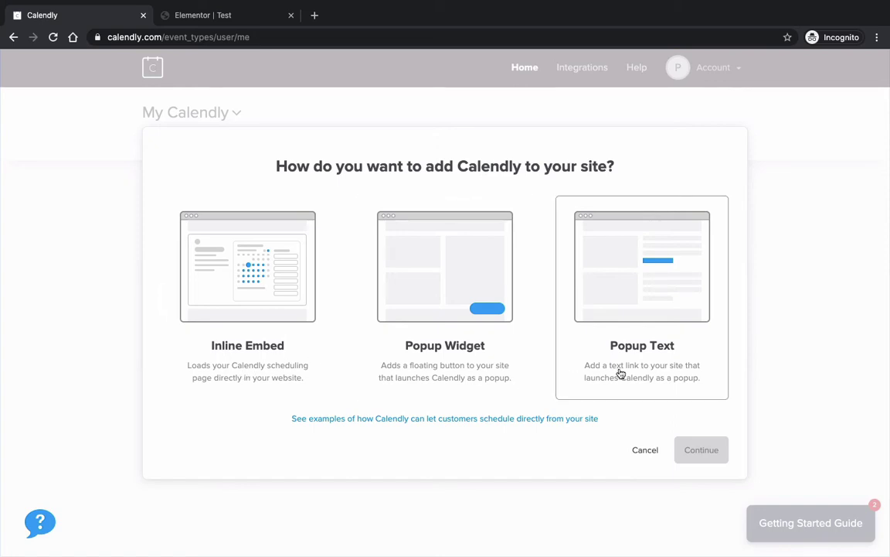
click(665, 284)
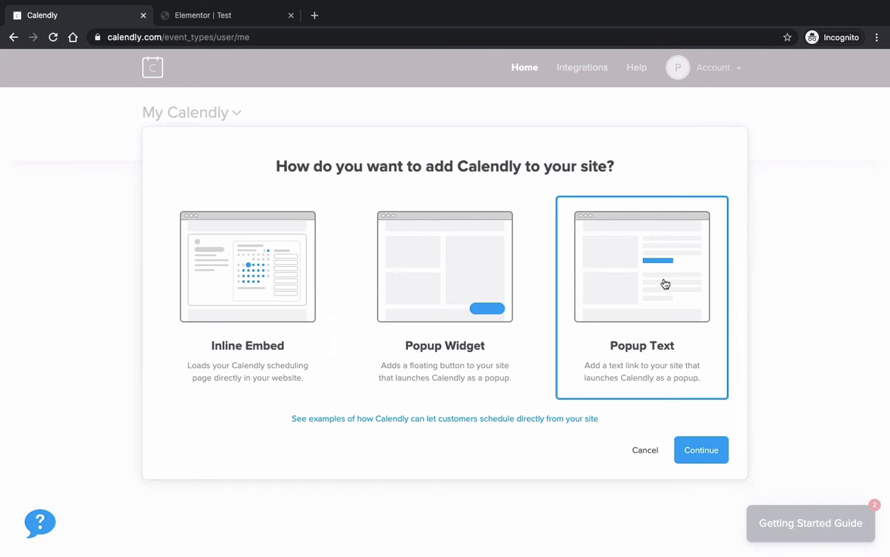
click(699, 449)
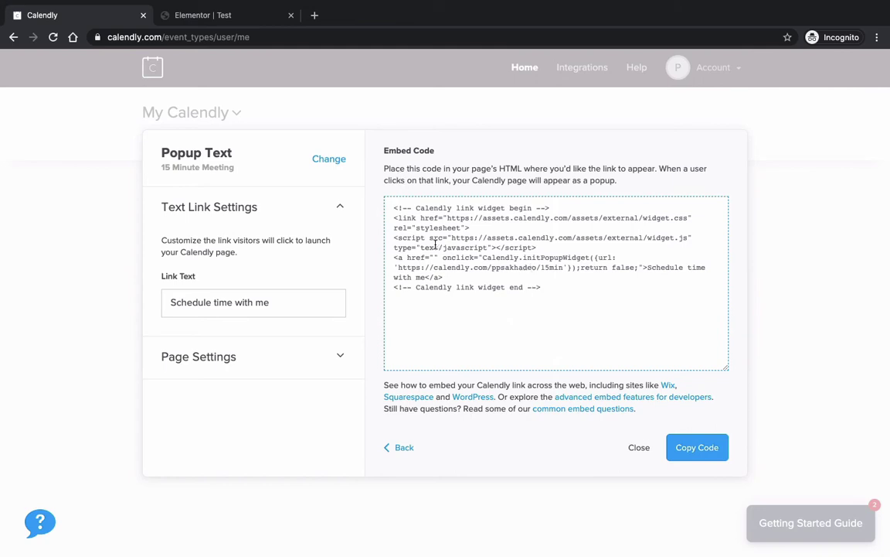
Set the popup's link text to "Let's Talk"
double_click(202, 301)
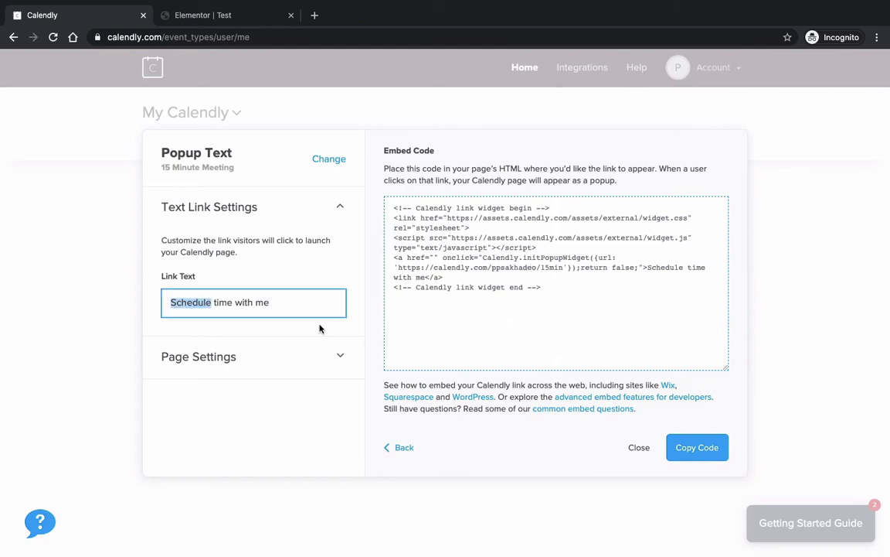
triple_click(275, 298)
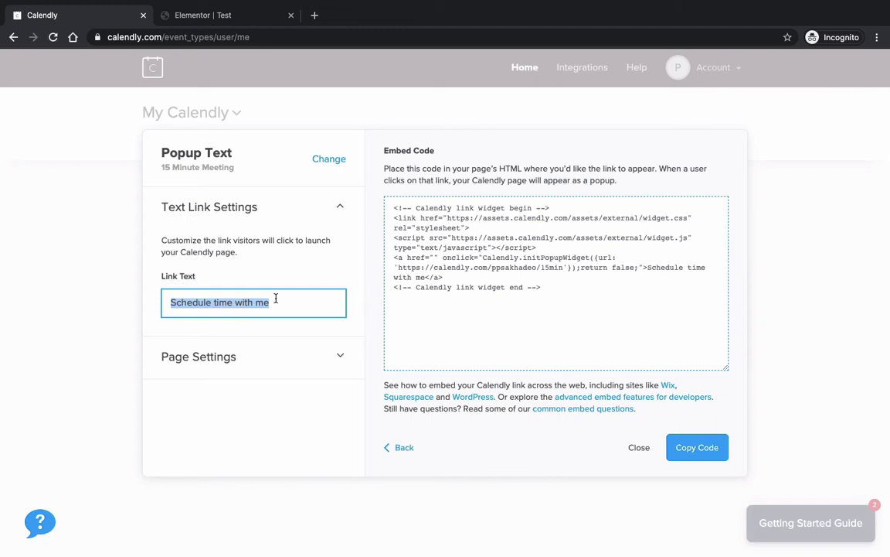
text(Let's Ta)
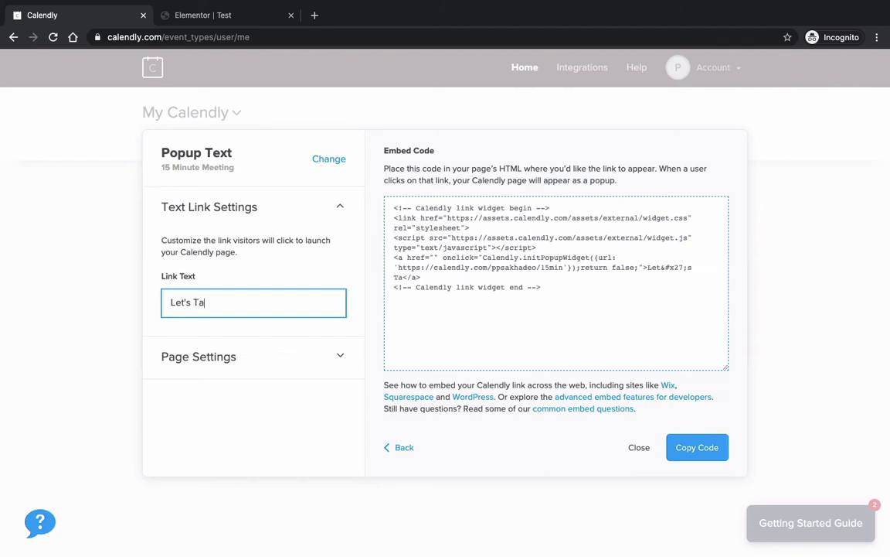
text(lk)
Copy the entire popup text embed code for the 15 Minute Meeting
click(459, 219)
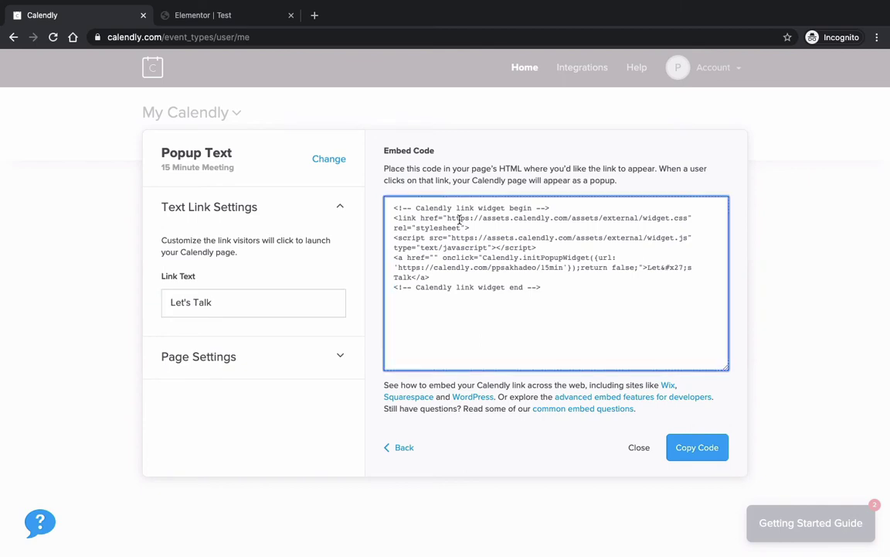
key(ctrl+a)
key(ctrl+c)
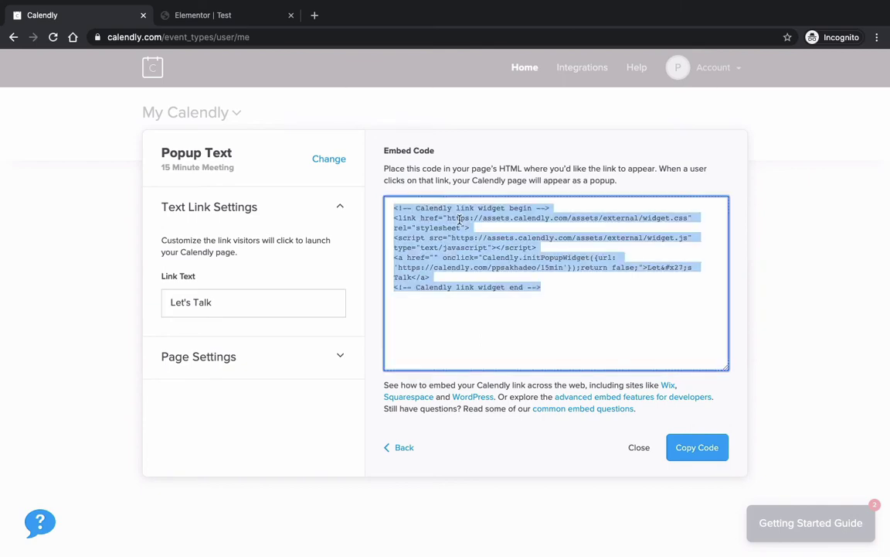
click(677, 447)
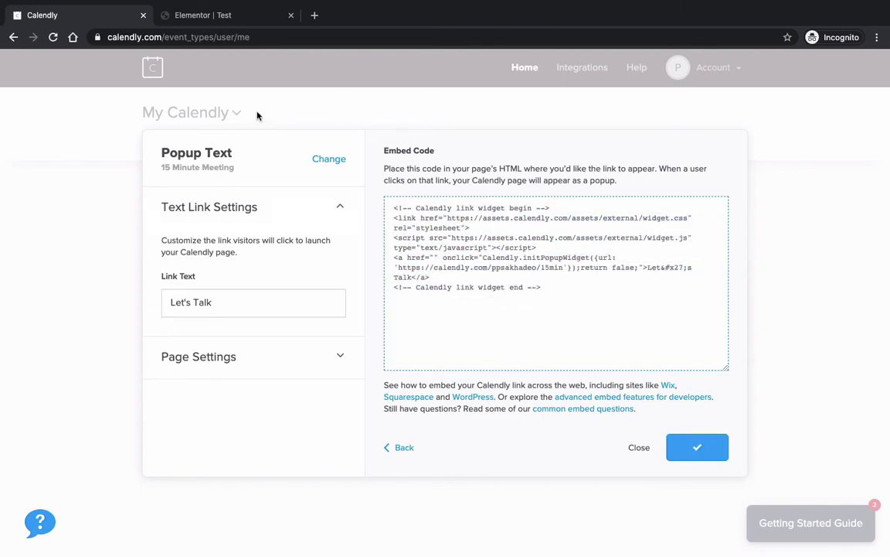
Switch to the Elementor editor, add an HTML widget to the empty section above the drop area and paste the embed code into it
click(211, 17)
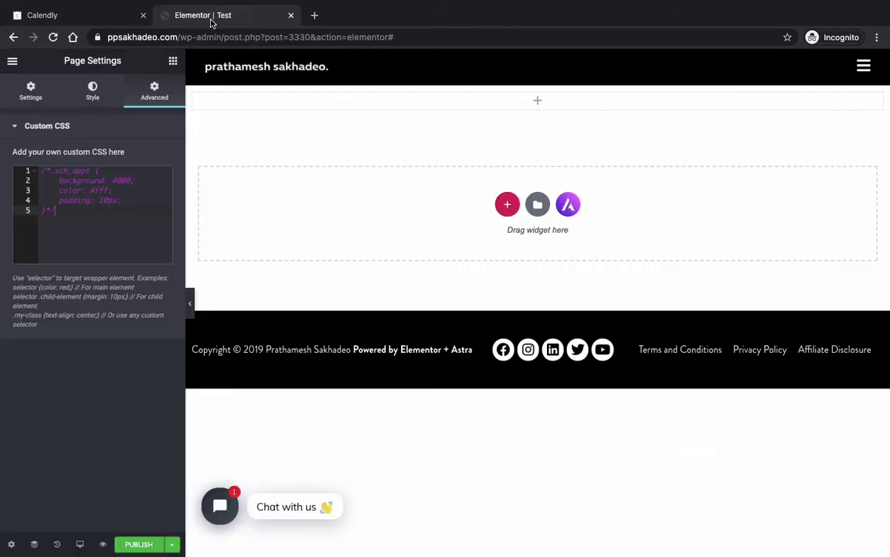
click(34, 91)
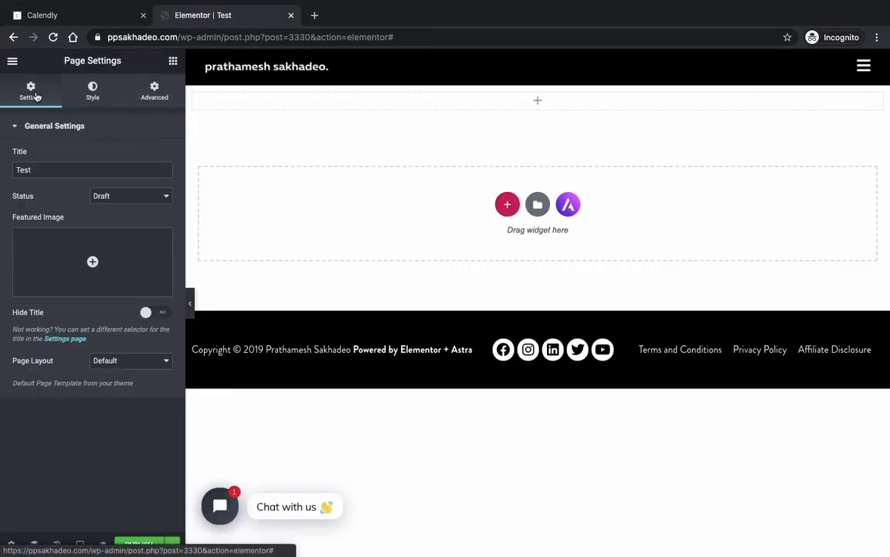
click(538, 103)
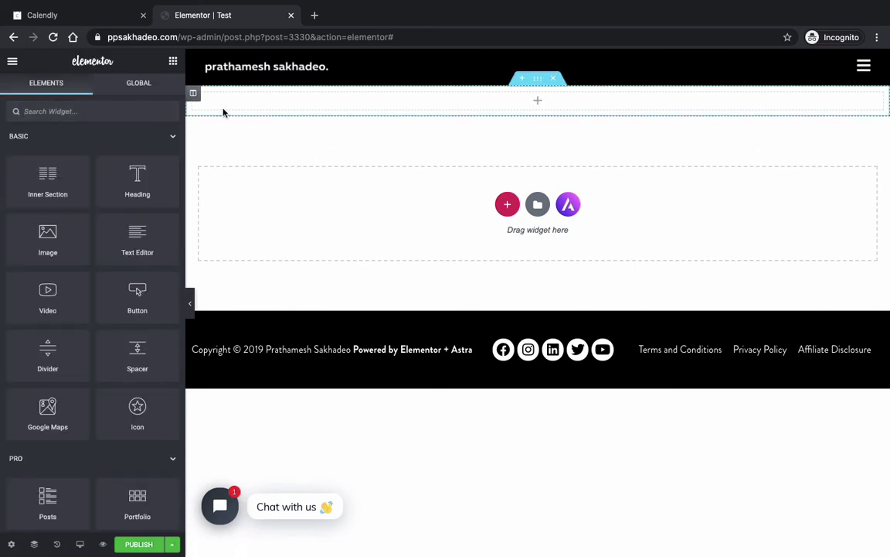
text(html)
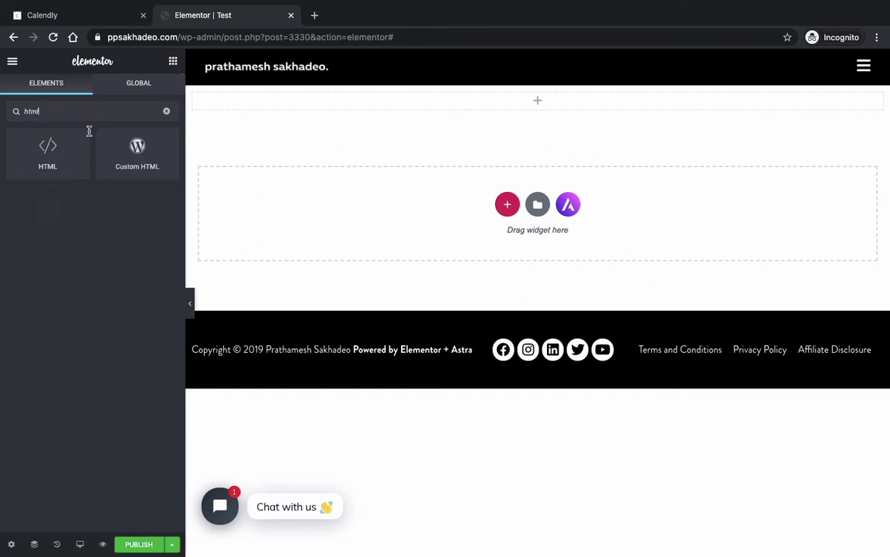
drag(36, 146, 529, 98)
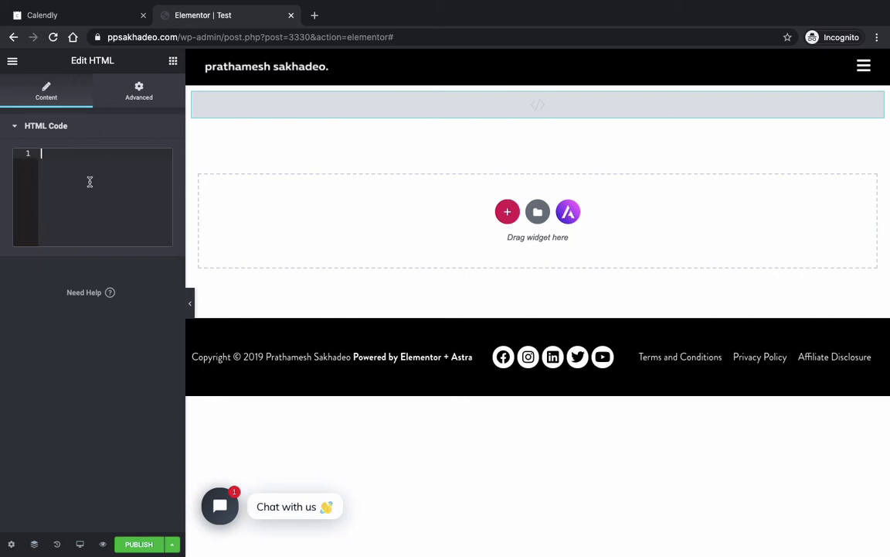
key(ctrl+v)
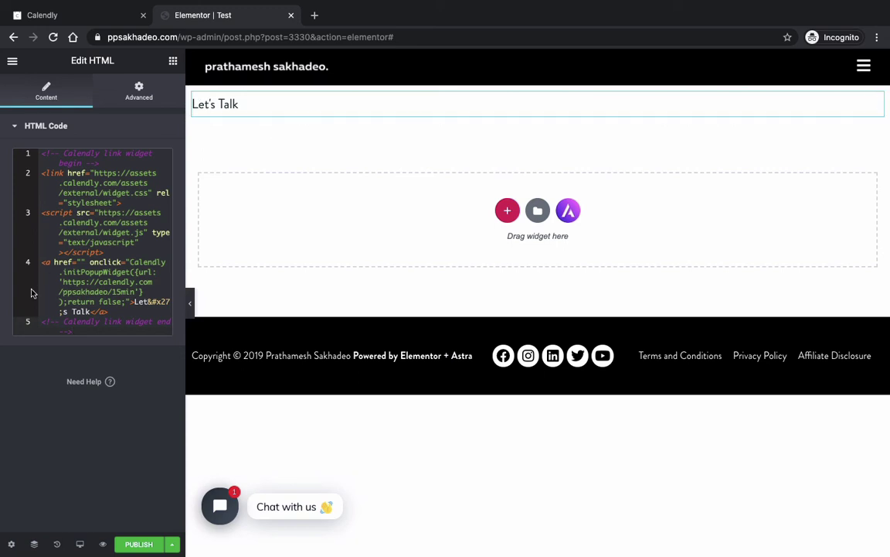
Add the attribute class="sch_appt" to the link's opening a tag in the HTML code
click(51, 262)
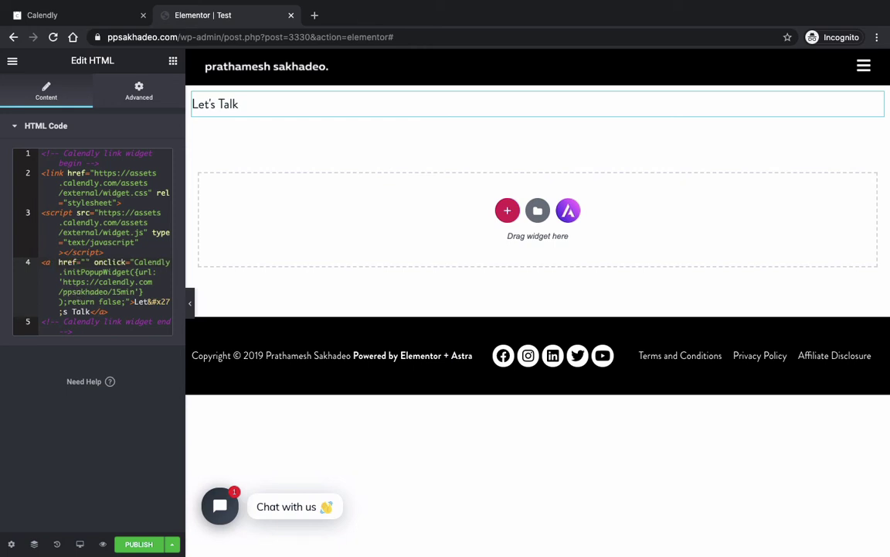
text(class=)
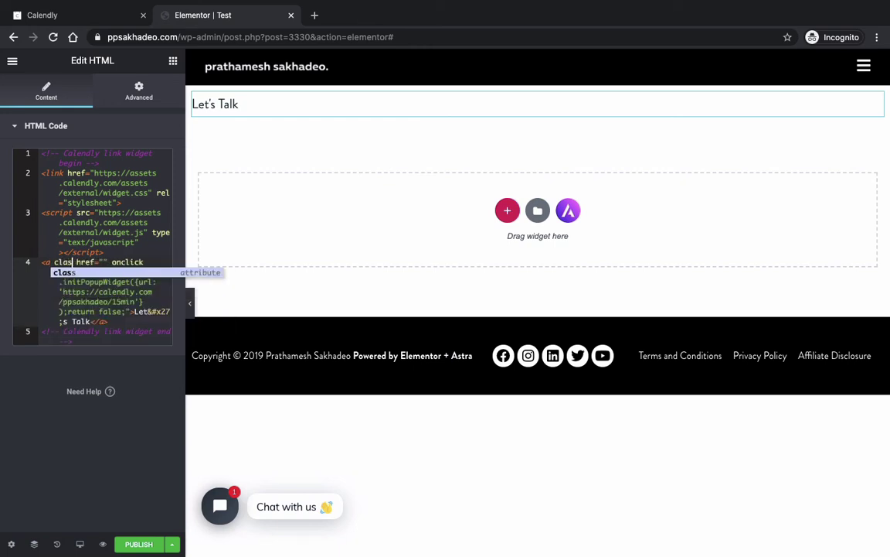
text("sc)
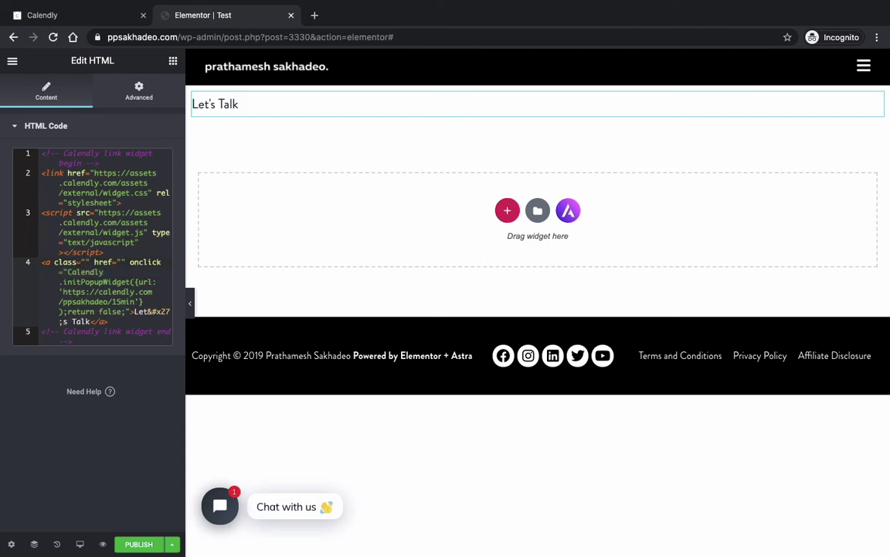
text(h_)
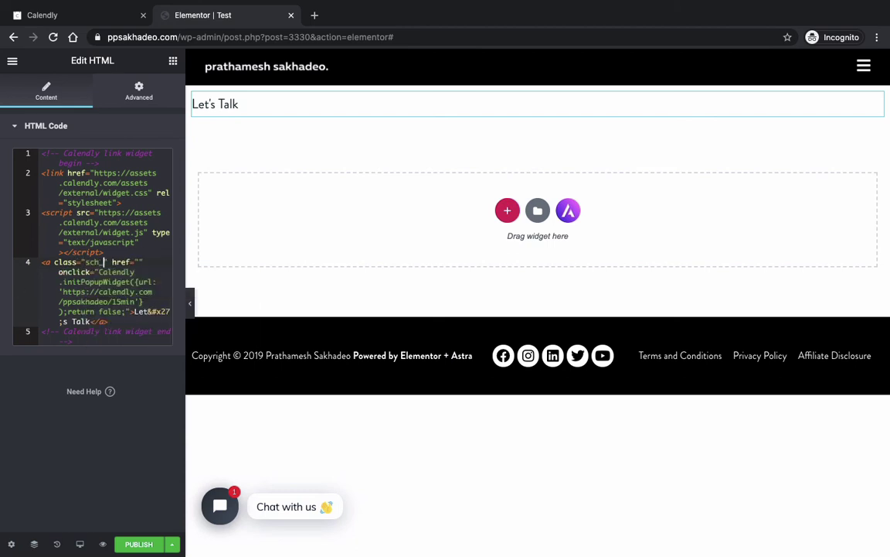
text(appt)
Uncomment the .sch_appt rule in the page's custom CSS by removing its opening and closing comment markers
click(11, 545)
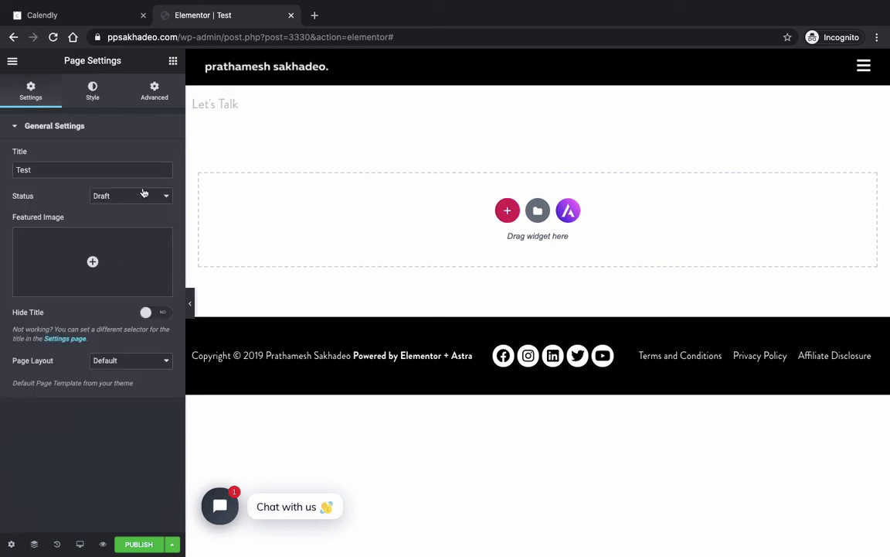
click(147, 92)
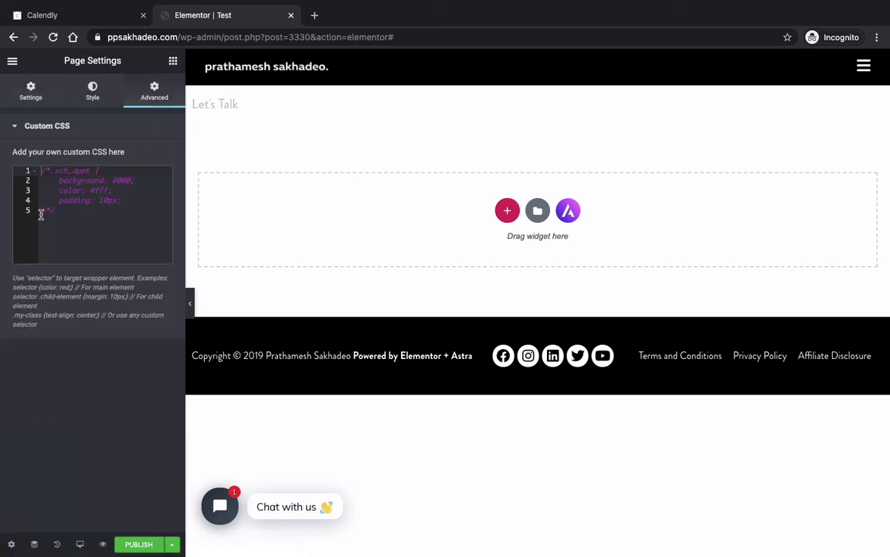
click(90, 209)
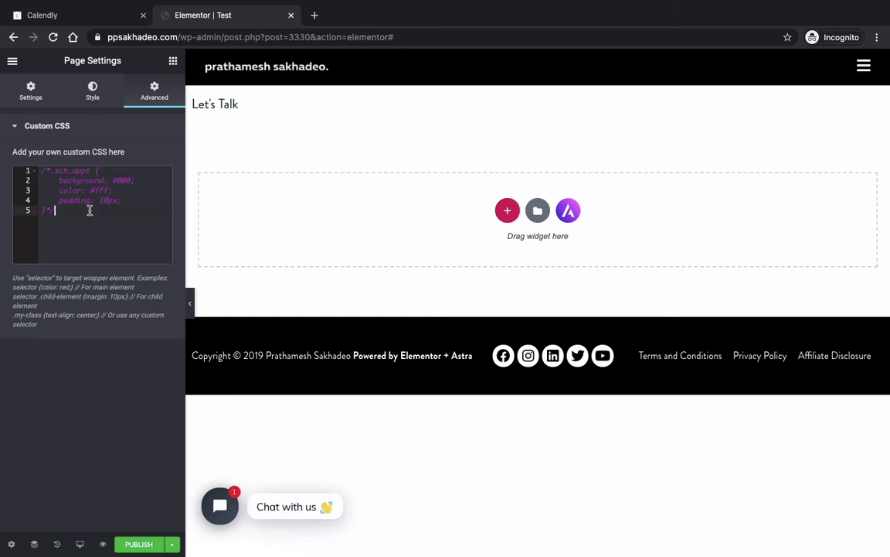
key(BackSpace)
key(BackSpace)
key(Up)
key(Up)
key(Up)
key(Up)
key(Right)
key(BackSpace)
key(BackSpace)
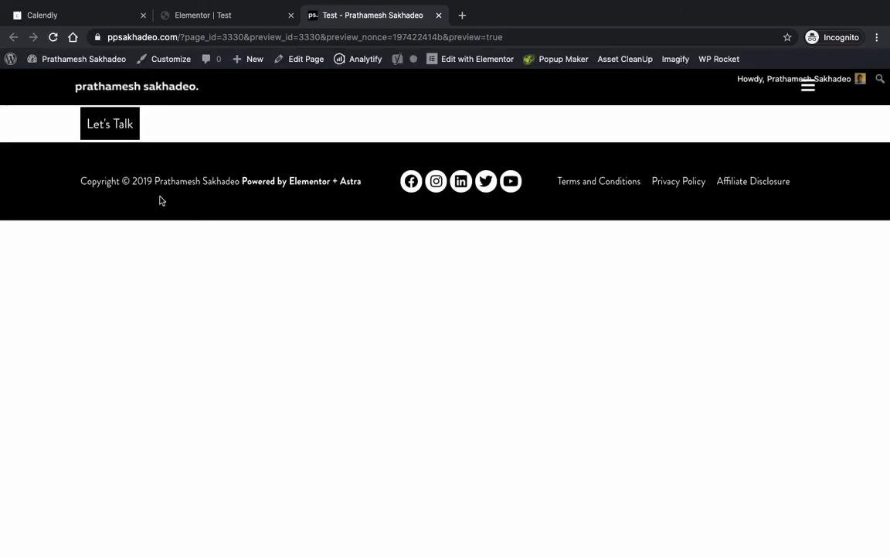
Test the Let's Talk button on the page preview by launching its Calendly popup
click(128, 130)
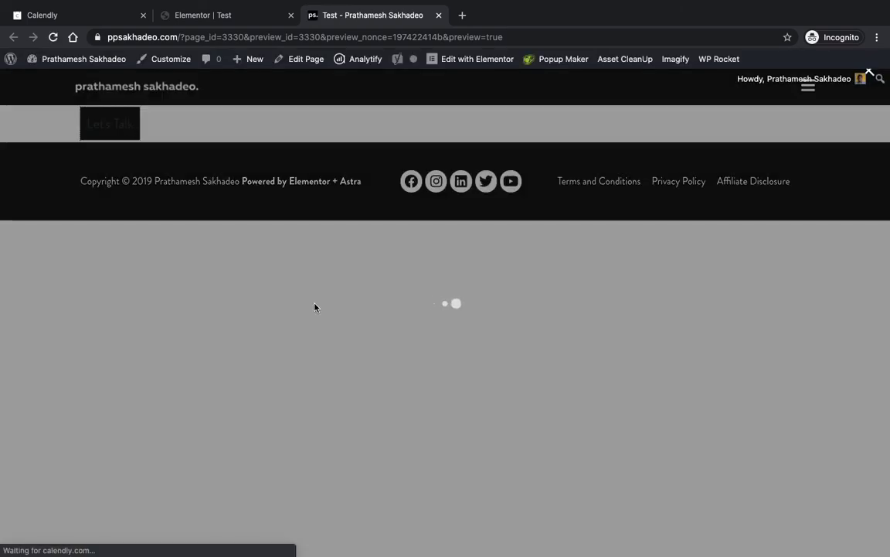